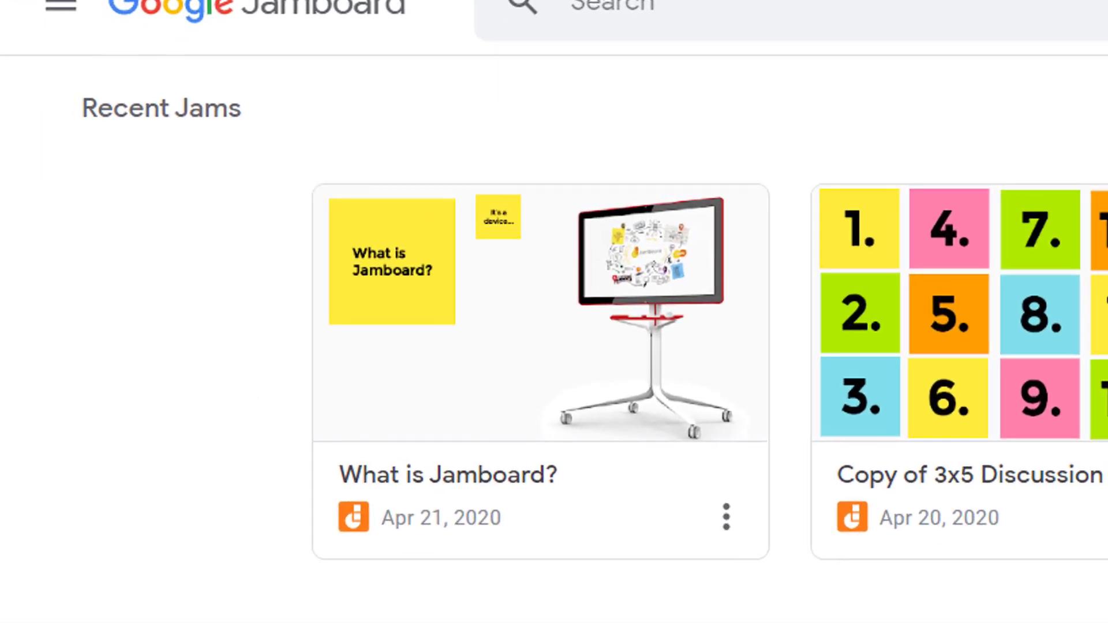
Browse the list of other Google apps, then close it
{"action": "mouse_move", "coordinate": [625, 297]}
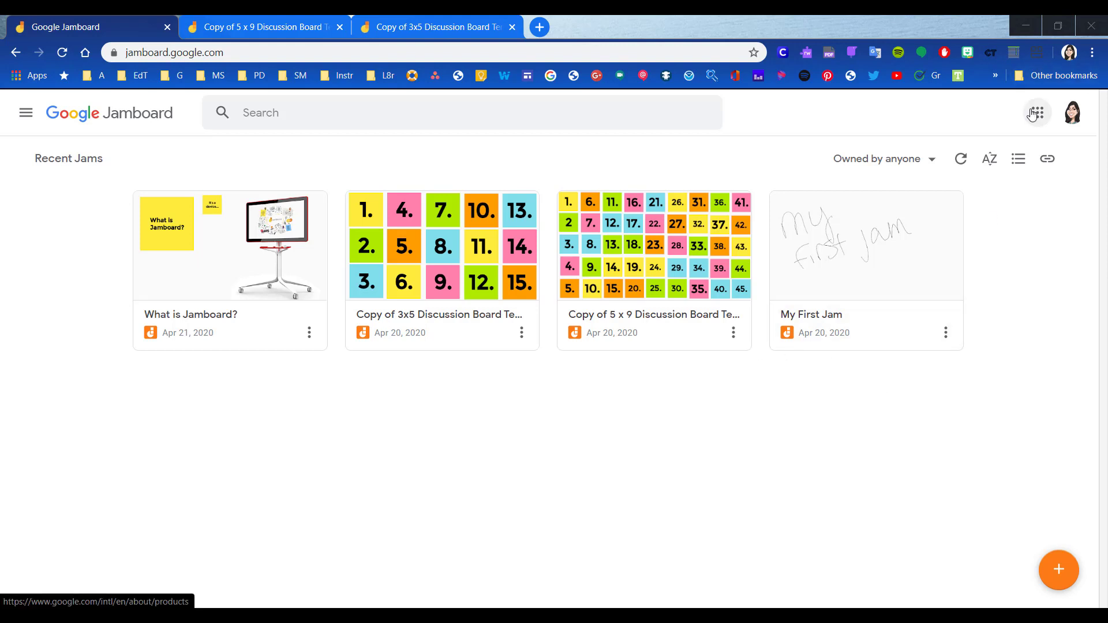
{"action": "left_click", "coordinate": [1037, 111]}
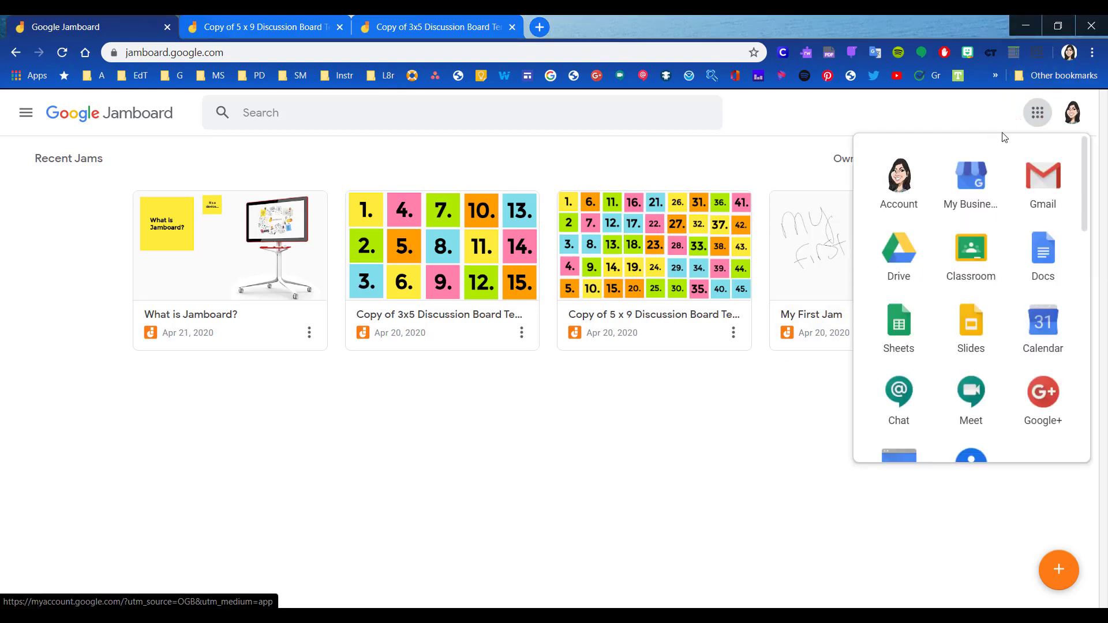
{"action": "scroll", "coordinate": [1011, 267], "scroll_direction": "down", "scroll_amount": 3}
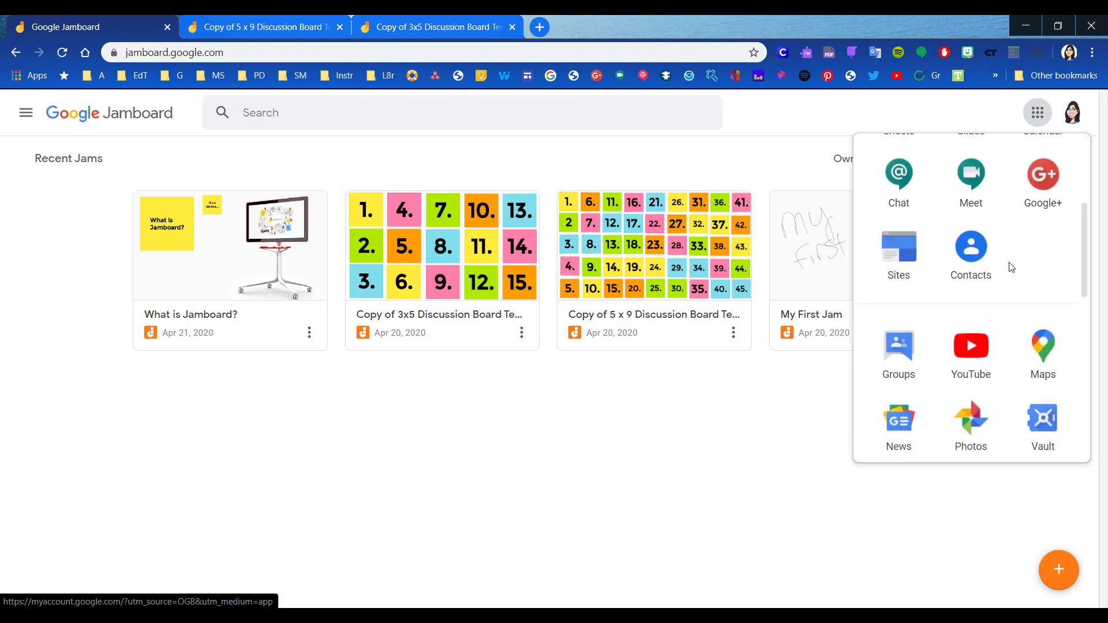
{"action": "scroll", "coordinate": [989, 144], "scroll_direction": "down", "scroll_amount": 1}
{"action": "scroll", "coordinate": [952, 254], "scroll_direction": "down", "scroll_amount": 3}
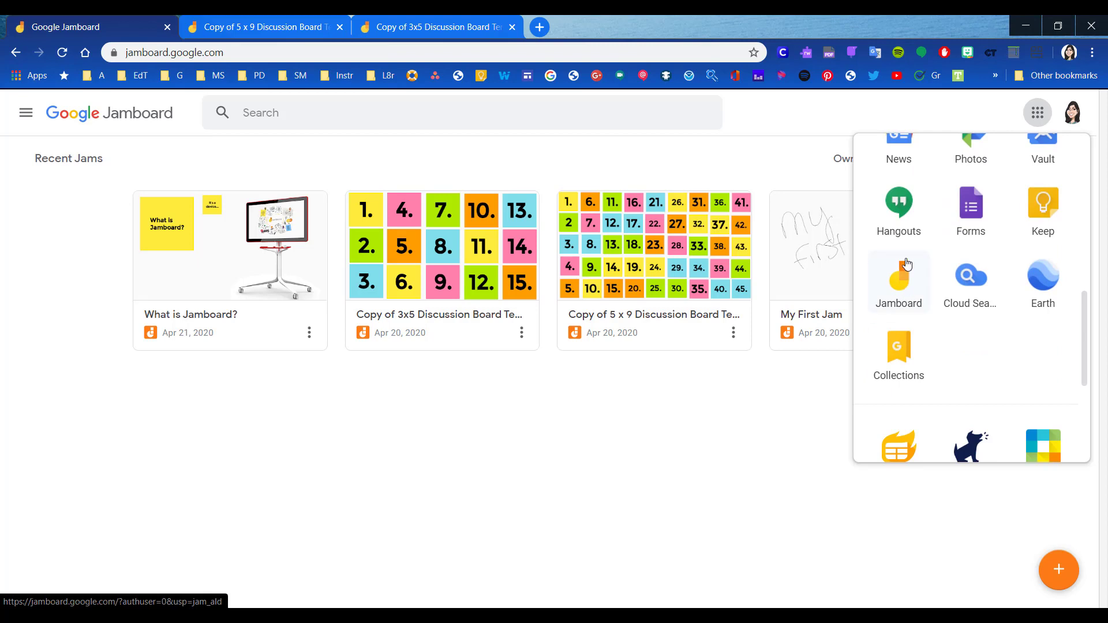
{"action": "left_click", "coordinate": [661, 400]}
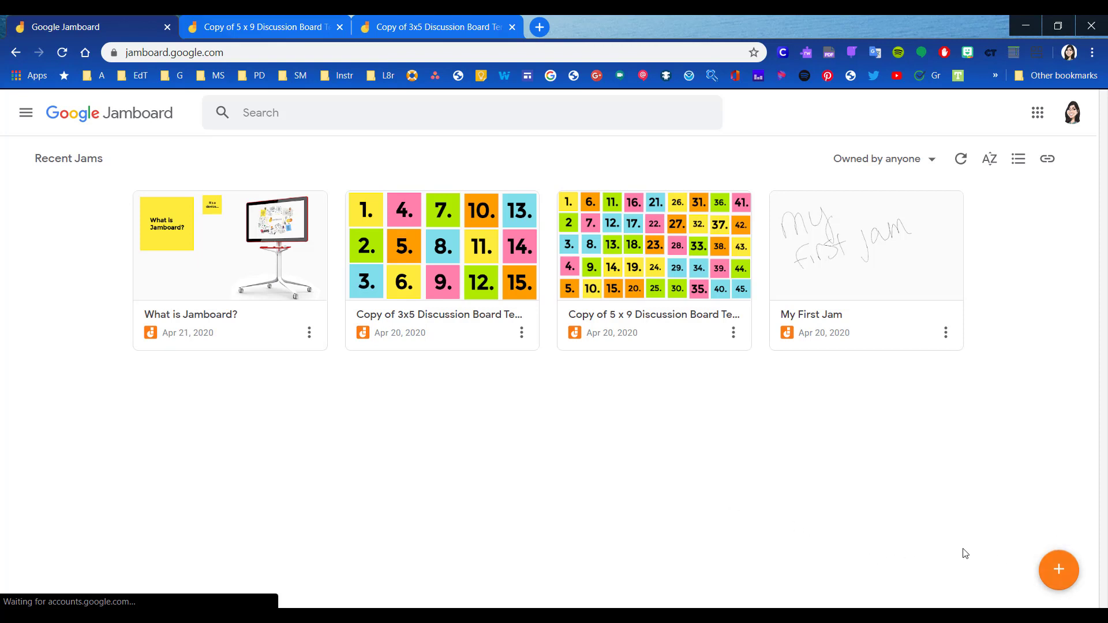
Create a new blank jam with a second frame, return to frame 1, and pick the Pen
{"action": "left_click", "coordinate": [1058, 570]}
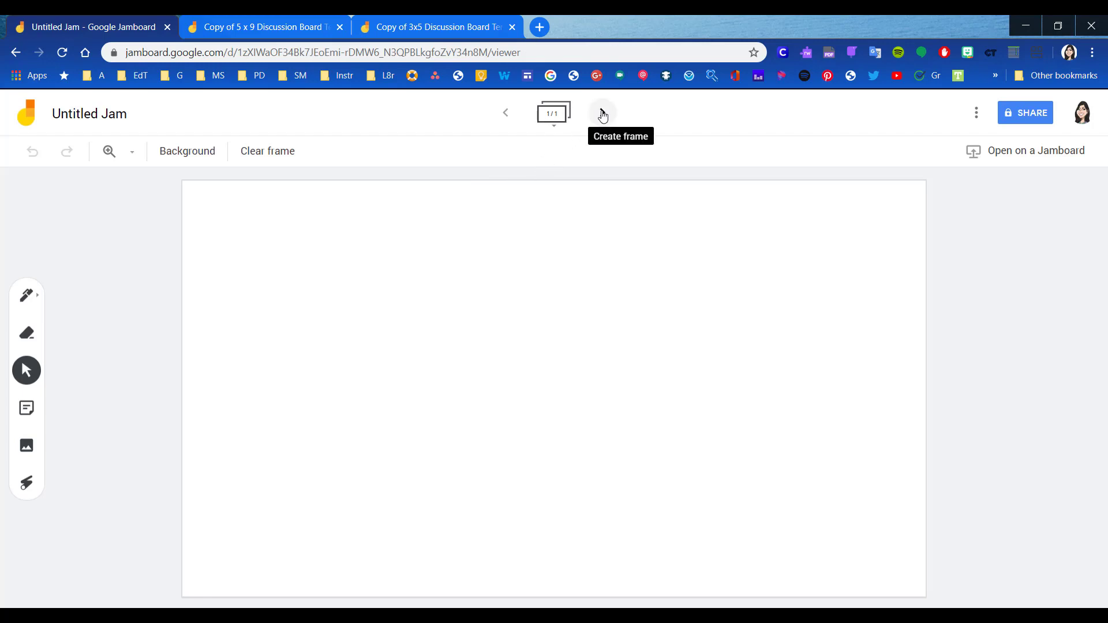
{"action": "left_click", "coordinate": [603, 114]}
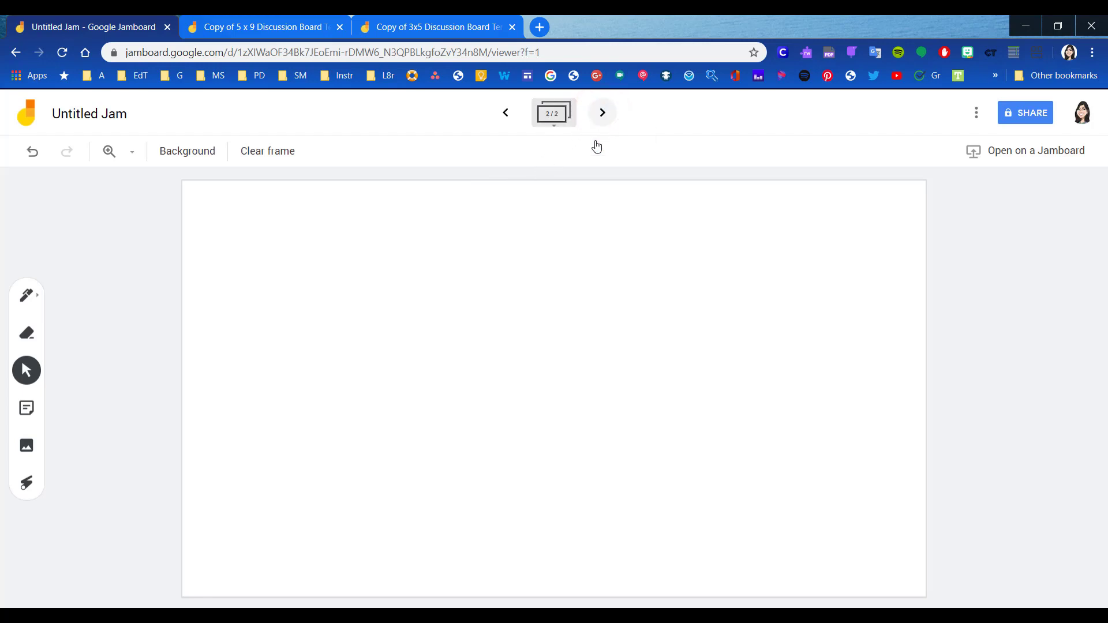
{"action": "left_click", "coordinate": [506, 114]}
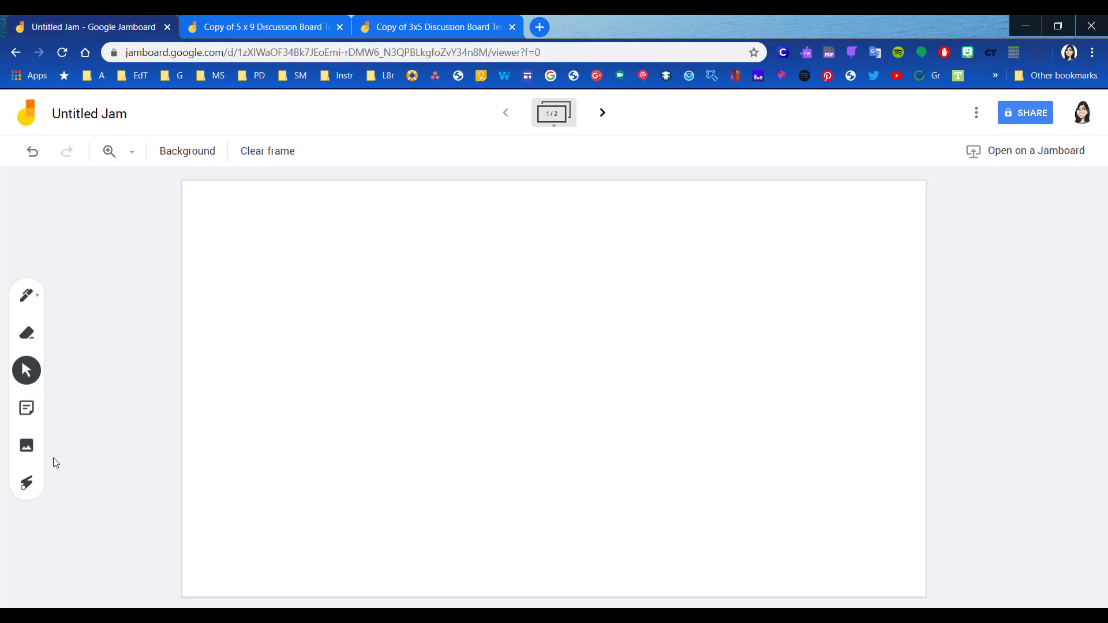
{"action": "left_click", "coordinate": [26, 298]}
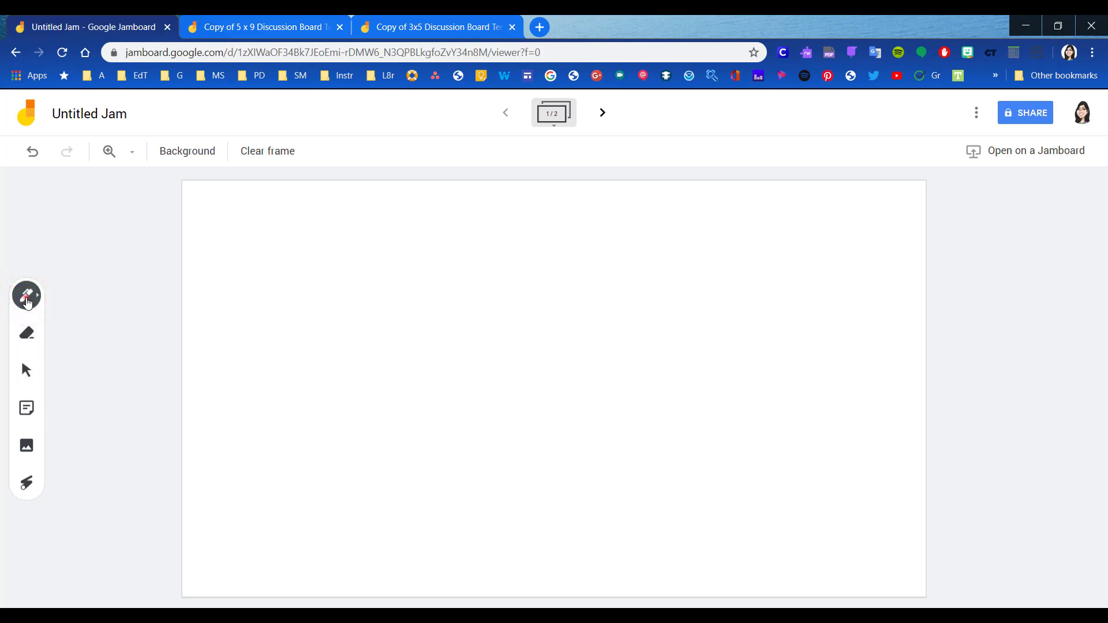
Set the pen to black and handwrite 'write' across the first frame
{"action": "left_click", "coordinate": [26, 300]}
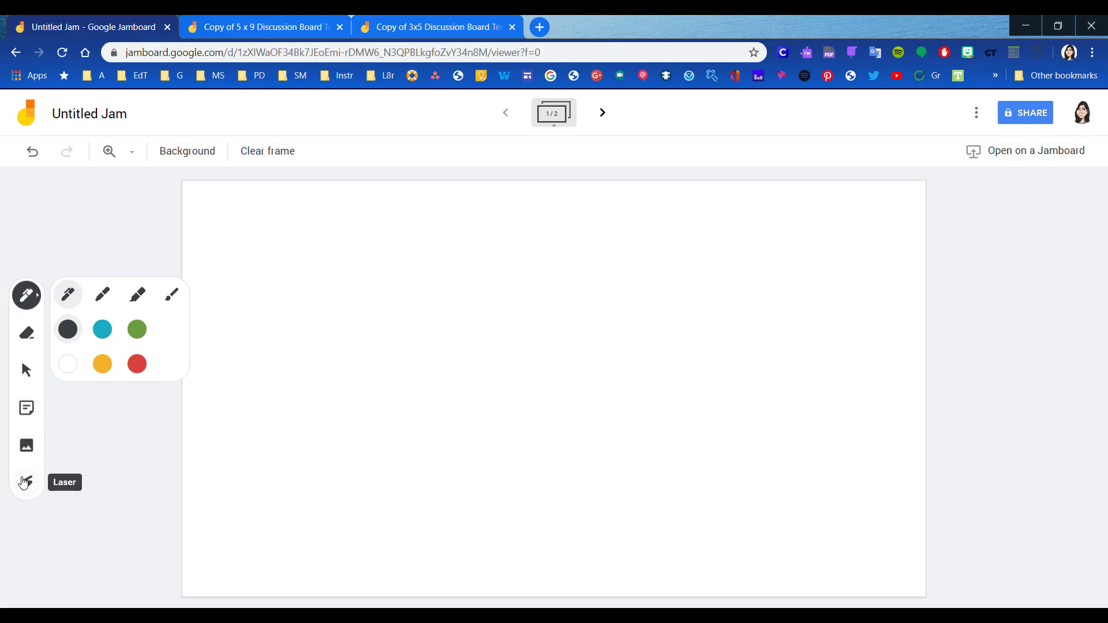
{"action": "left_click", "coordinate": [68, 330]}
{"action": "mouse_move", "coordinate": [255, 334]}
{"action": "left_mouse_down"}
{"action": "mouse_move", "coordinate": [299, 334]}
{"action": "mouse_move", "coordinate": [337, 287]}
{"action": "mouse_move", "coordinate": [419, 292]}
{"action": "mouse_move", "coordinate": [445, 307]}
{"action": "left_mouse_up"}
{"action": "left_click_drag", "start_coordinate": [468, 332], "coordinate": [483, 392]}
{"action": "left_click", "coordinate": [467, 253]}
{"action": "left_click_drag", "start_coordinate": [514, 274], "coordinate": [557, 411]}
{"action": "left_click_drag", "start_coordinate": [510, 334], "coordinate": [557, 320]}
{"action": "mouse_move", "coordinate": [602, 348]}
{"action": "left_mouse_down"}
{"action": "mouse_move", "coordinate": [646, 308]}
{"action": "mouse_move", "coordinate": [681, 373]}
{"action": "left_mouse_up"}
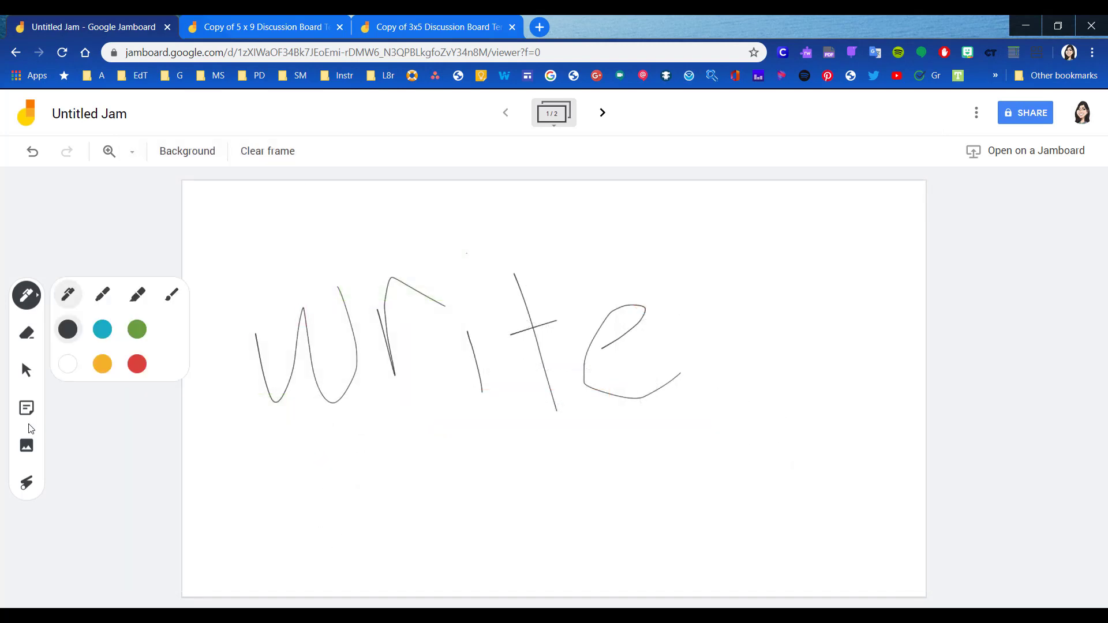
Add a yellow sticky note reading 'sticky' to the frame
{"action": "left_click", "coordinate": [25, 409]}
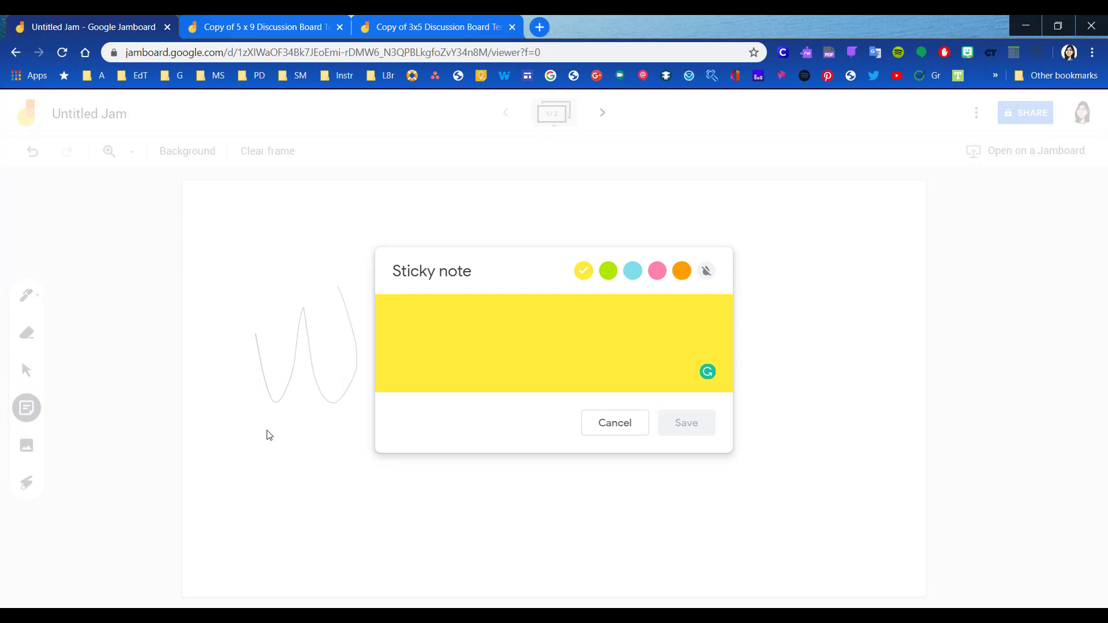
{"action": "type", "text": "sticky"}
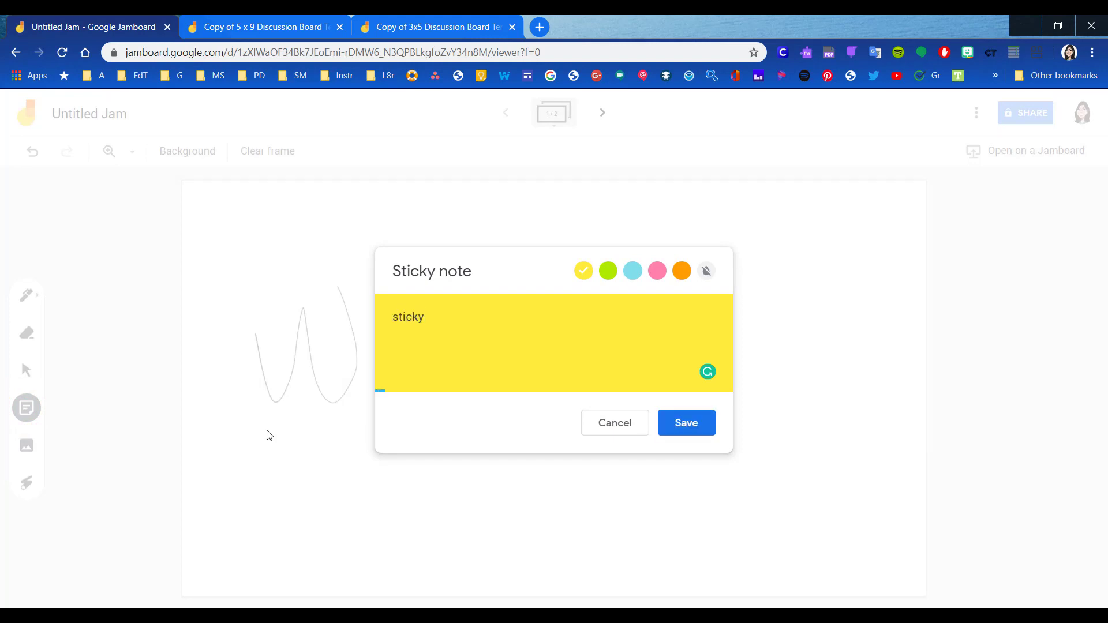
{"action": "key", "text": "Return"}
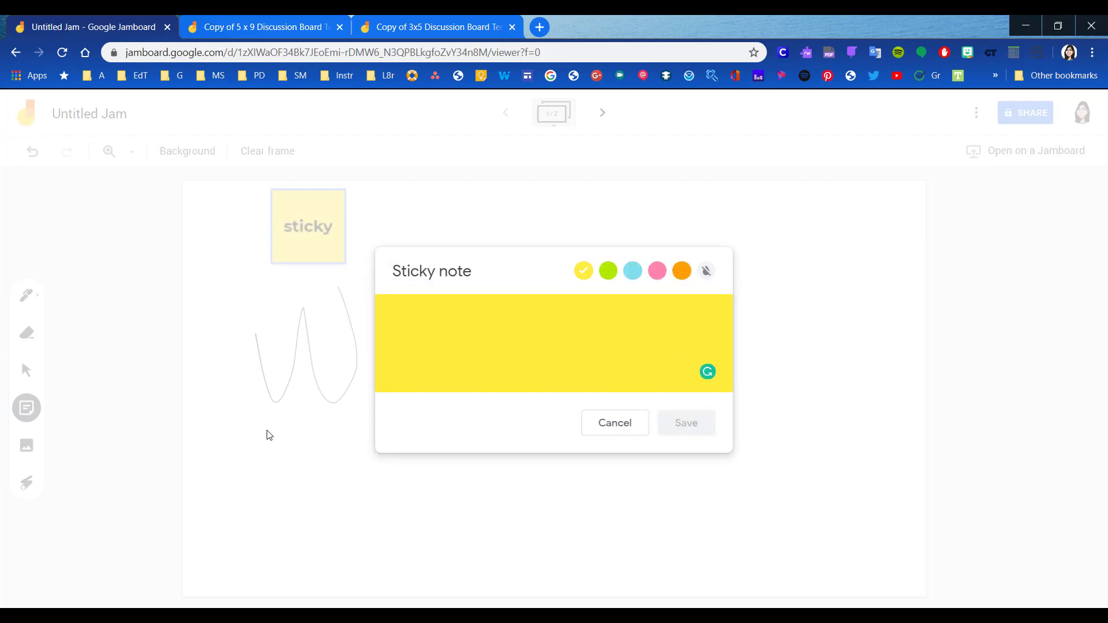
Add a colourless note reading 'another one', discarding the extra empty note
{"action": "type", "text": "anot"}
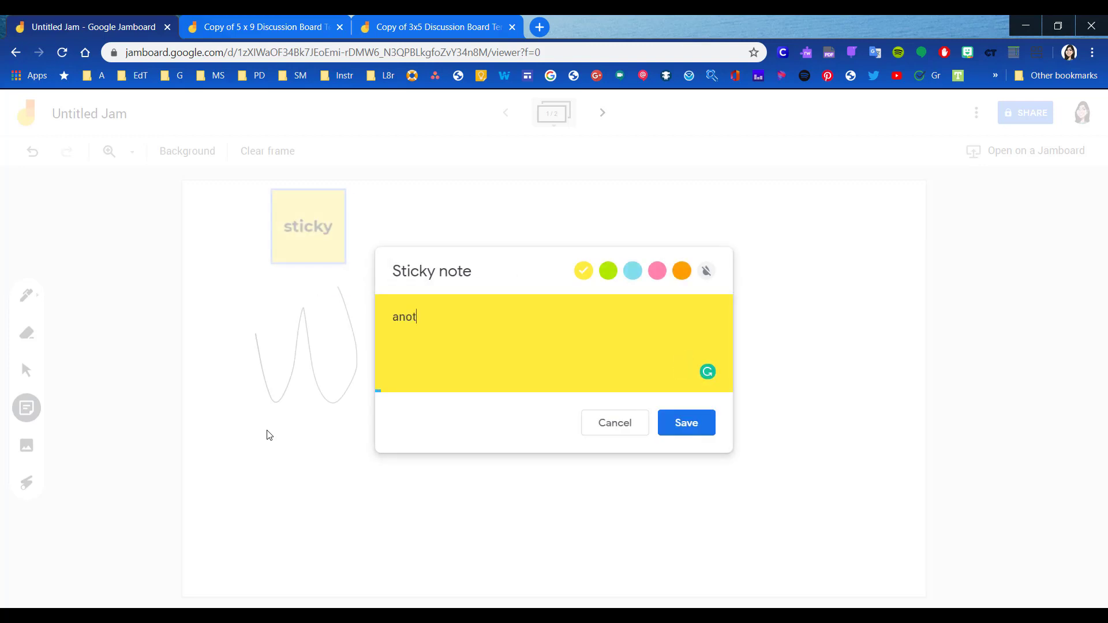
{"action": "type", "text": "her one"}
{"action": "left_click", "coordinate": [603, 271]}
{"action": "left_click", "coordinate": [631, 272]}
{"action": "left_click", "coordinate": [657, 271]}
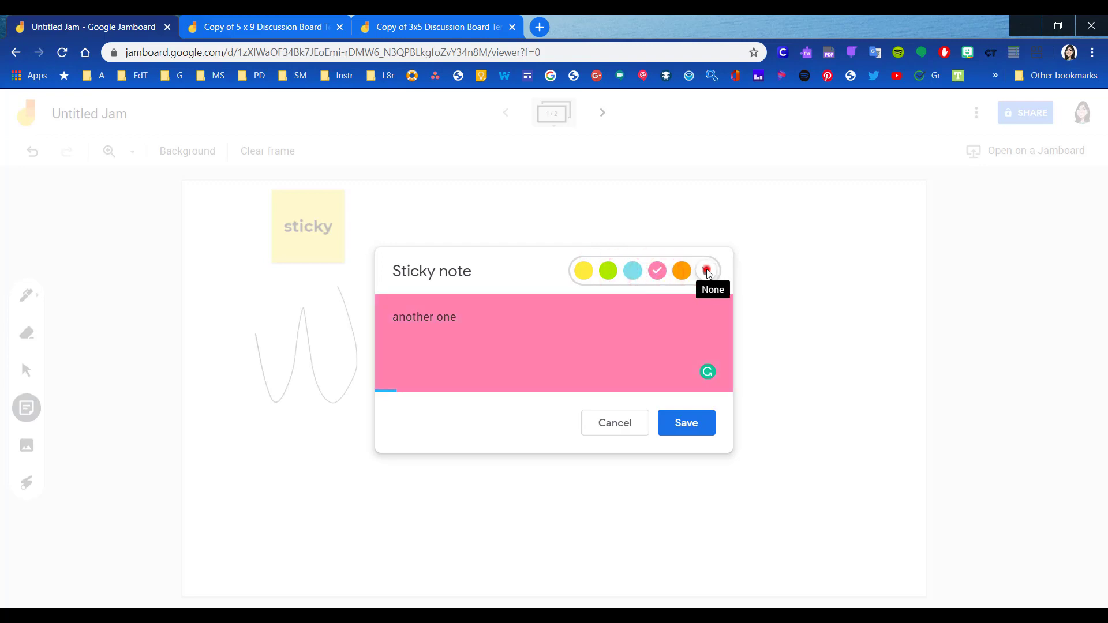
{"action": "left_click", "coordinate": [707, 271]}
{"action": "left_click", "coordinate": [699, 422]}
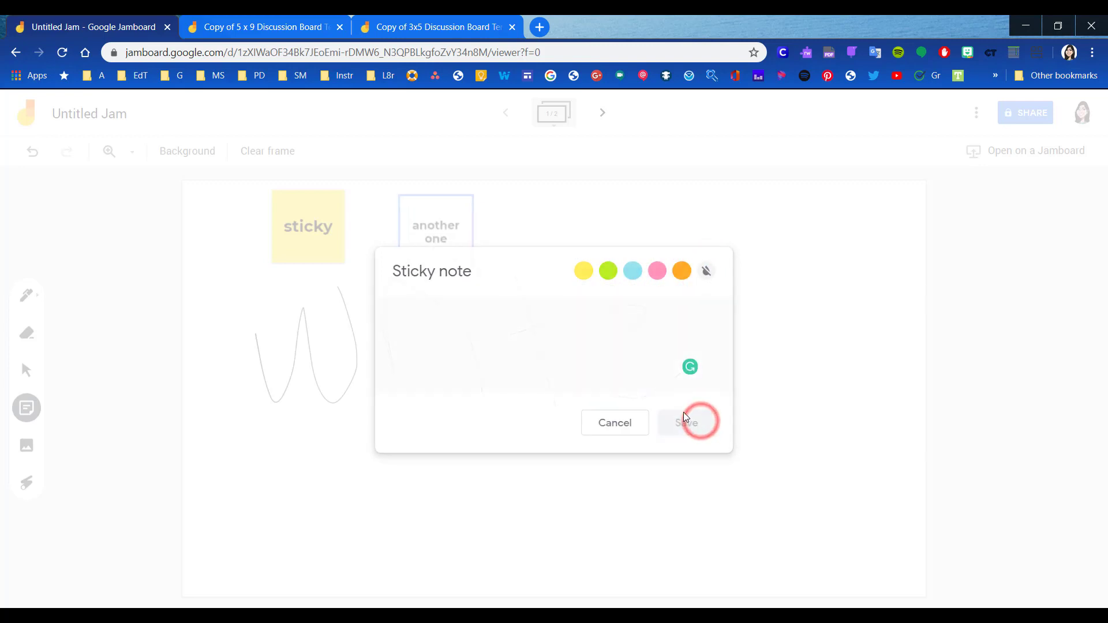
{"action": "left_click", "coordinate": [628, 430]}
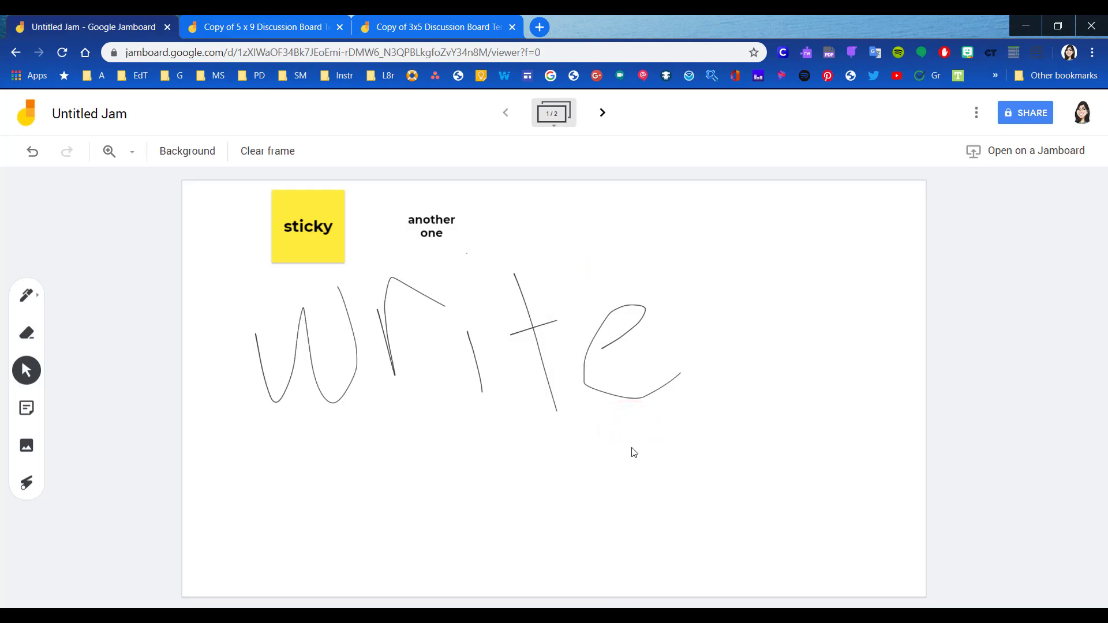
Move the 'another one' note to the upper right of the frame
{"action": "left_click_drag", "start_coordinate": [436, 224], "coordinate": [792, 228]}
{"action": "double_click", "coordinate": [759, 229]}
{"action": "left_click", "coordinate": [622, 425]}
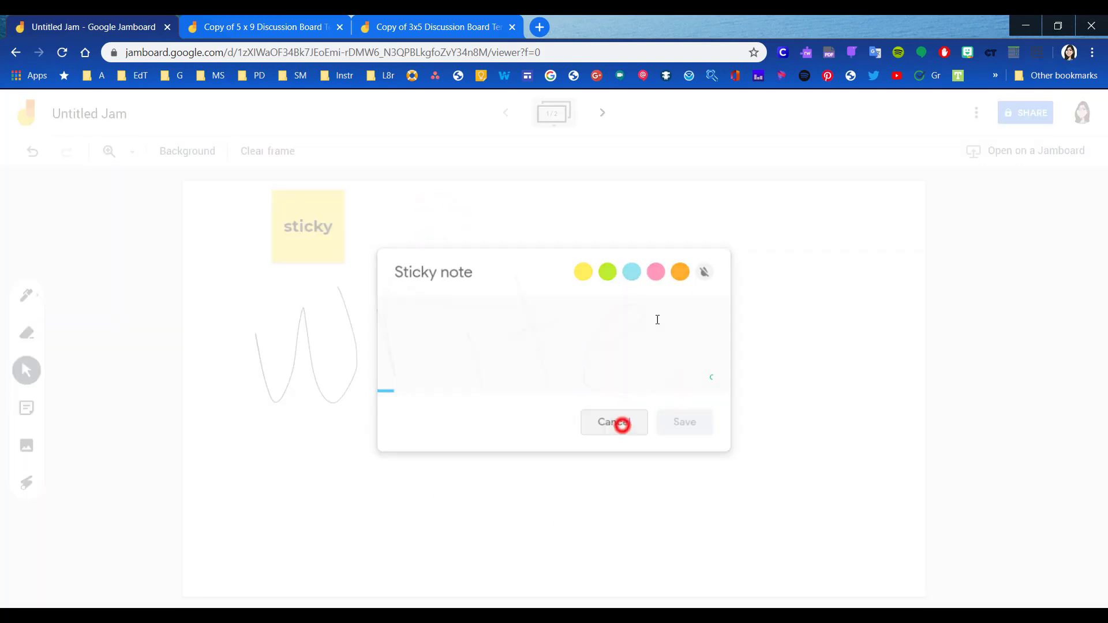
Enlarge the 'sticky' note to almost triple size and tilt it about 30° anticlockwise
{"action": "left_click", "coordinate": [321, 231]}
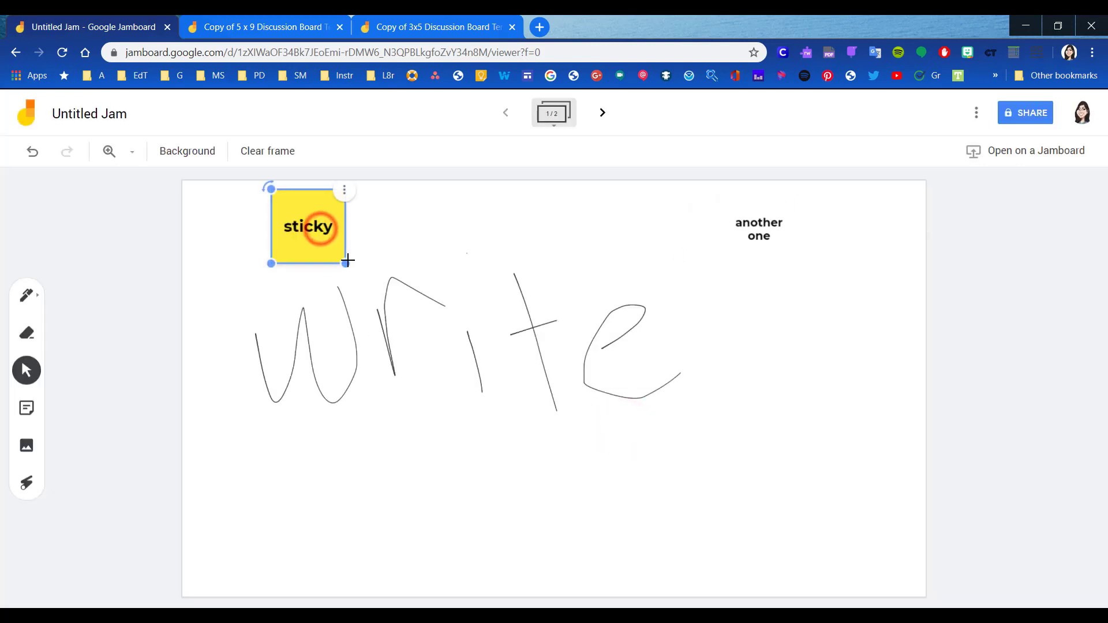
{"action": "left_click_drag", "start_coordinate": [348, 260], "coordinate": [473, 393]}
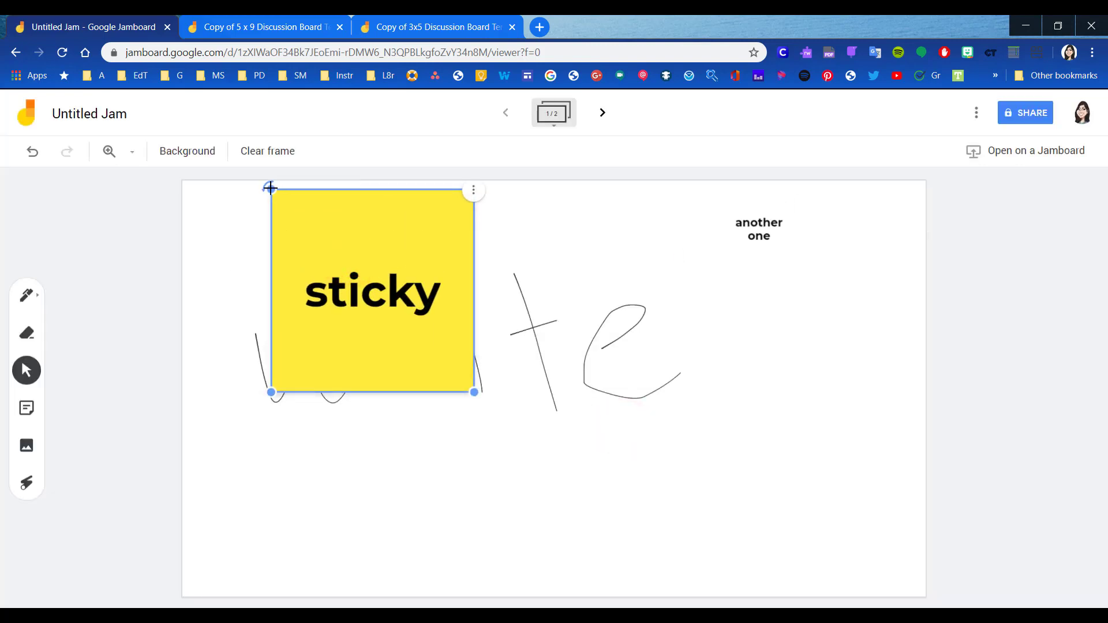
{"action": "left_click_drag", "start_coordinate": [270, 189], "coordinate": [231, 330]}
{"action": "left_click_drag", "start_coordinate": [325, 349], "coordinate": [320, 363]}
{"action": "left_click", "coordinate": [345, 358]}
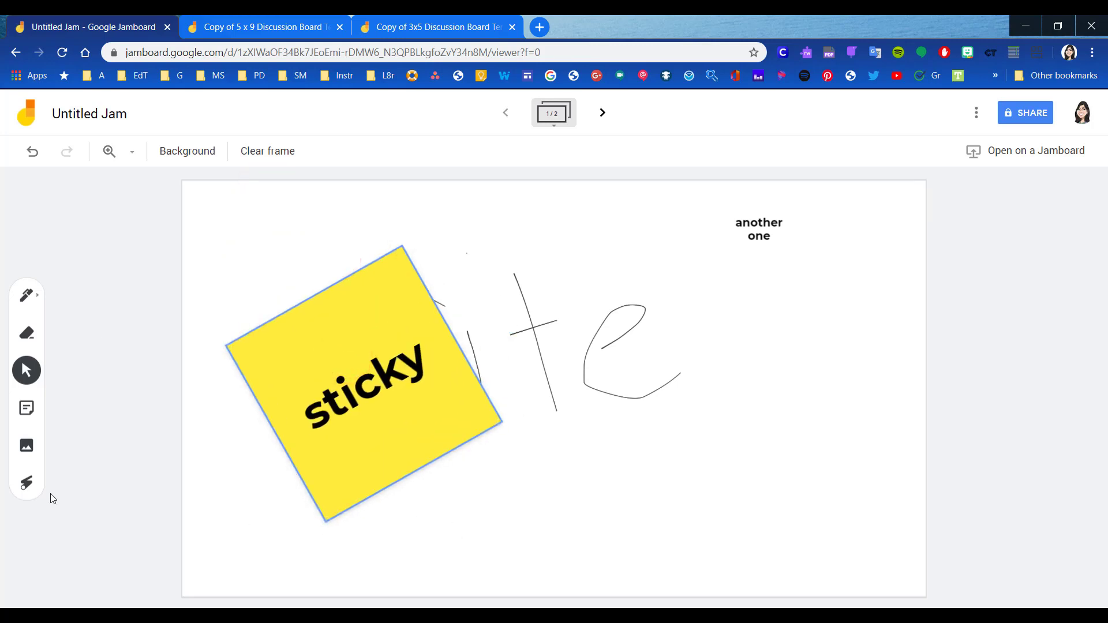
{"action": "left_click", "coordinate": [26, 482]}
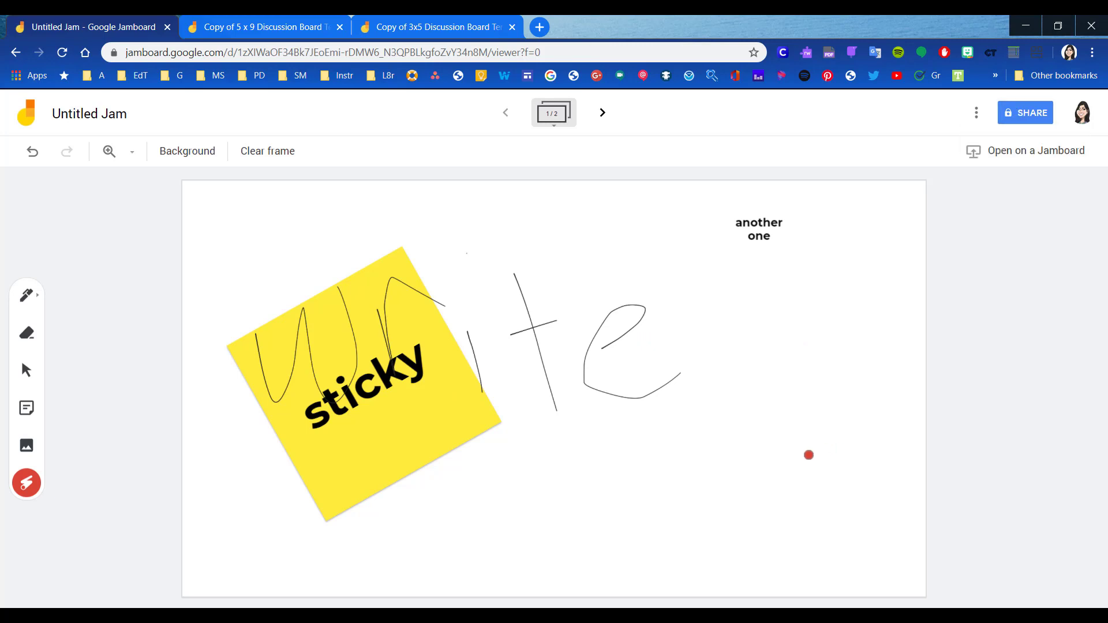
{"action": "left_click_drag", "start_coordinate": [360, 443], "coordinate": [837, 459]}
{"action": "mouse_move", "coordinate": [584, 275]}
{"action": "left_mouse_down"}
{"action": "mouse_move", "coordinate": [672, 290]}
{"action": "mouse_move", "coordinate": [554, 299]}
{"action": "mouse_move", "coordinate": [448, 335]}
{"action": "mouse_move", "coordinate": [354, 322]}
{"action": "mouse_move", "coordinate": [367, 320]}
{"action": "left_mouse_up"}
{"action": "mouse_move", "coordinate": [677, 278]}
{"action": "left_mouse_down"}
{"action": "mouse_move", "coordinate": [783, 188]}
{"action": "mouse_move", "coordinate": [681, 198]}
{"action": "left_mouse_up"}
{"action": "left_click", "coordinate": [25, 450]}
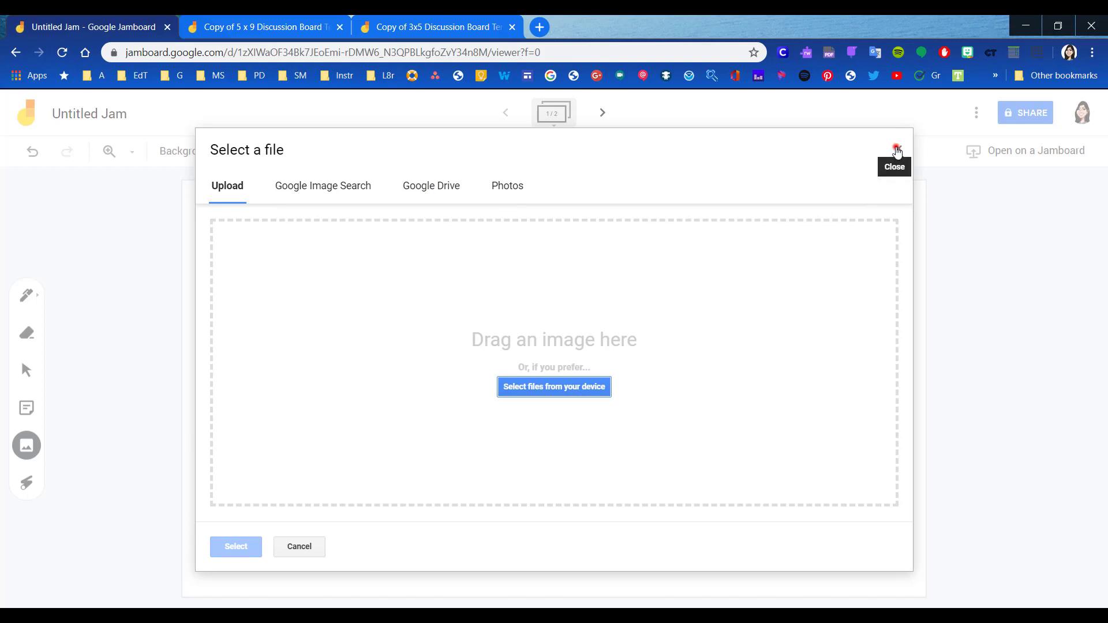
{"action": "left_click", "coordinate": [897, 151]}
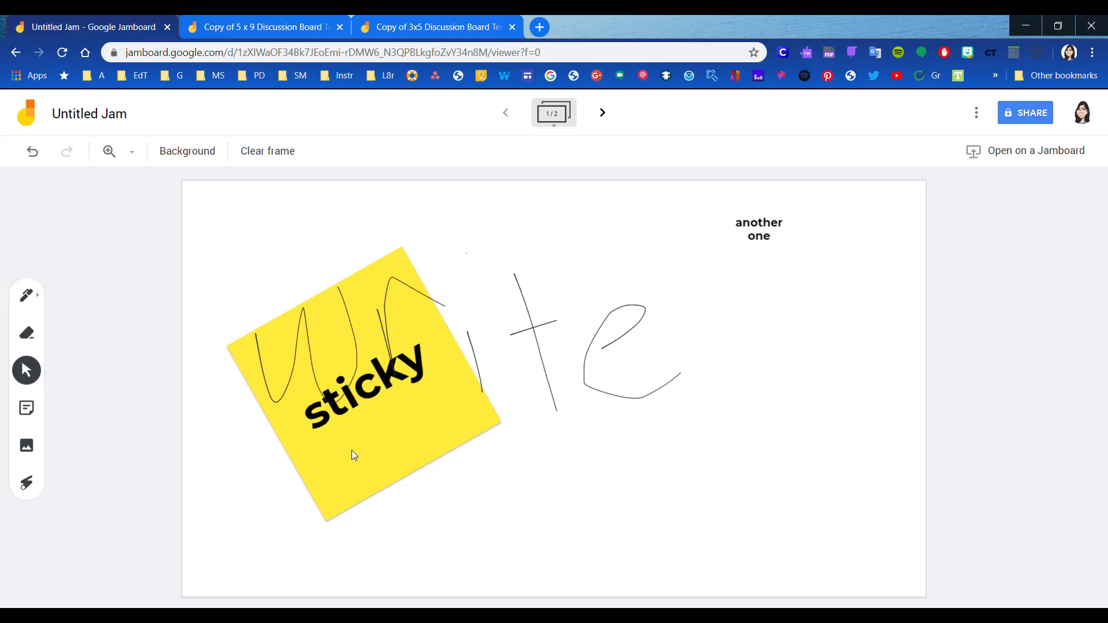
Move the sticky note to the lower right, undo a test pen stroke, and return to Recent Jams
{"action": "left_click_drag", "start_coordinate": [352, 450], "coordinate": [781, 512]}
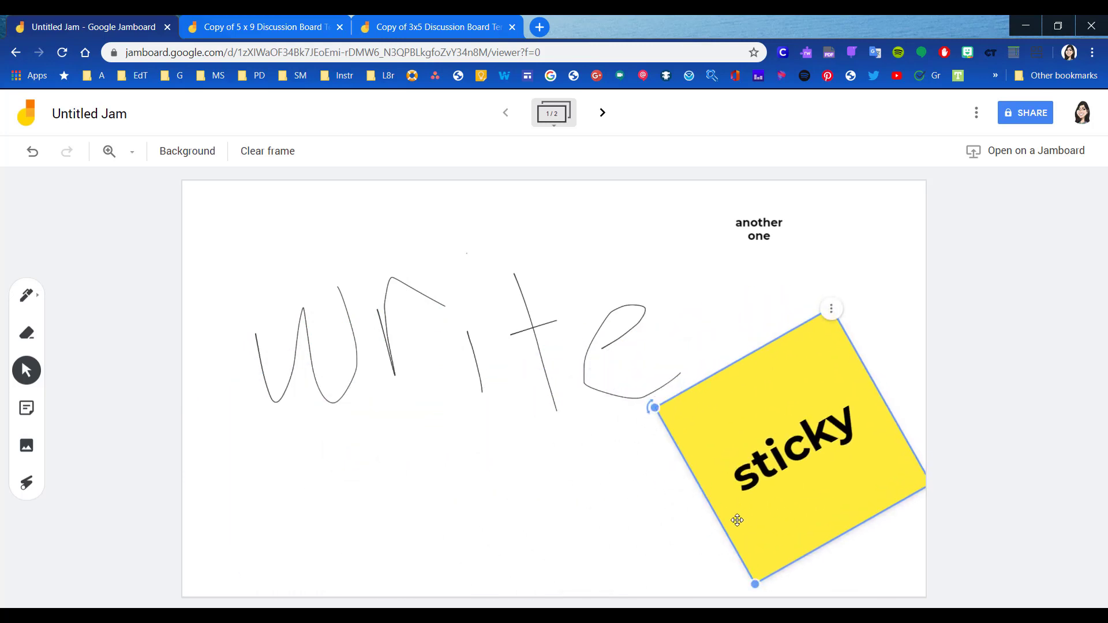
{"action": "left_click", "coordinate": [468, 501]}
{"action": "key", "text": "p"}
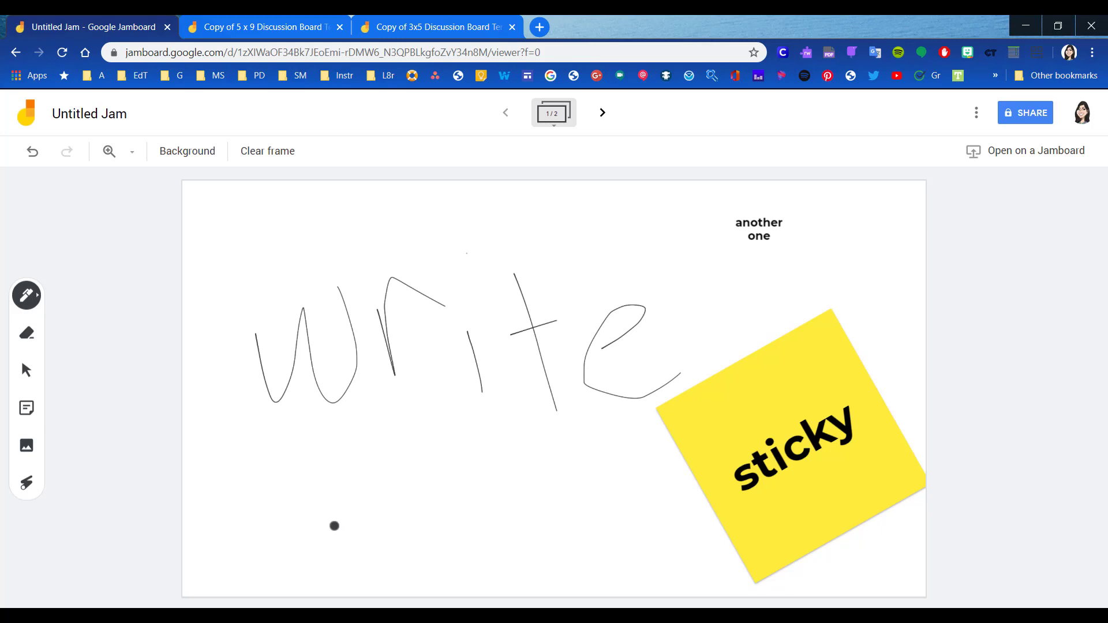
{"action": "mouse_move", "coordinate": [823, 497]}
{"action": "left_mouse_down"}
{"action": "mouse_move", "coordinate": [717, 472]}
{"action": "mouse_move", "coordinate": [581, 471]}
{"action": "left_mouse_up"}
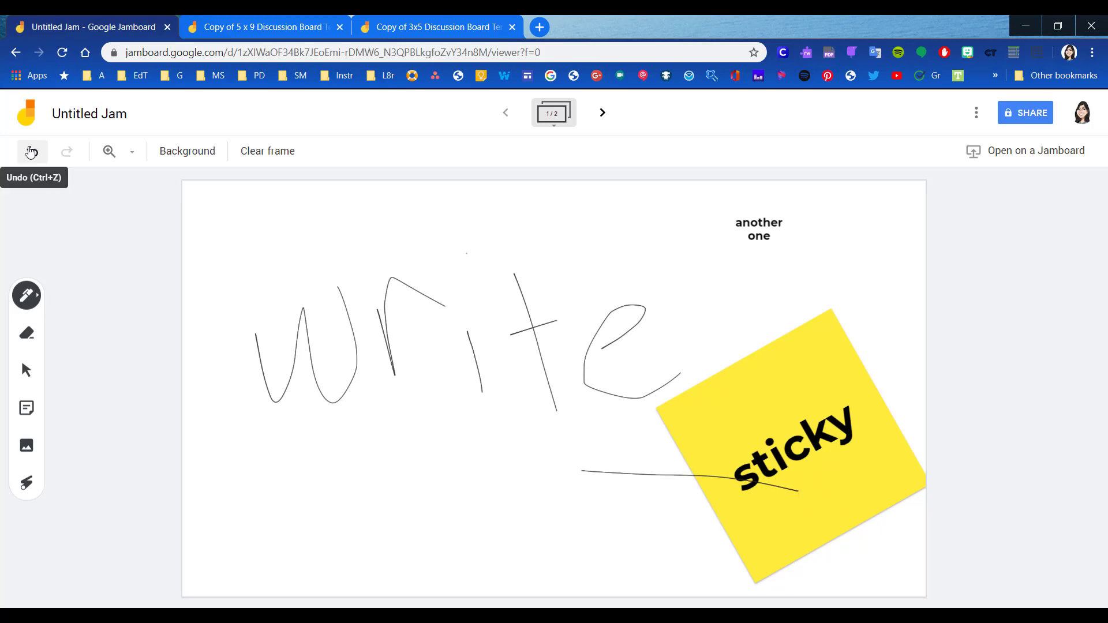
{"action": "left_click", "coordinate": [31, 152]}
{"action": "key", "text": "alt+Left"}
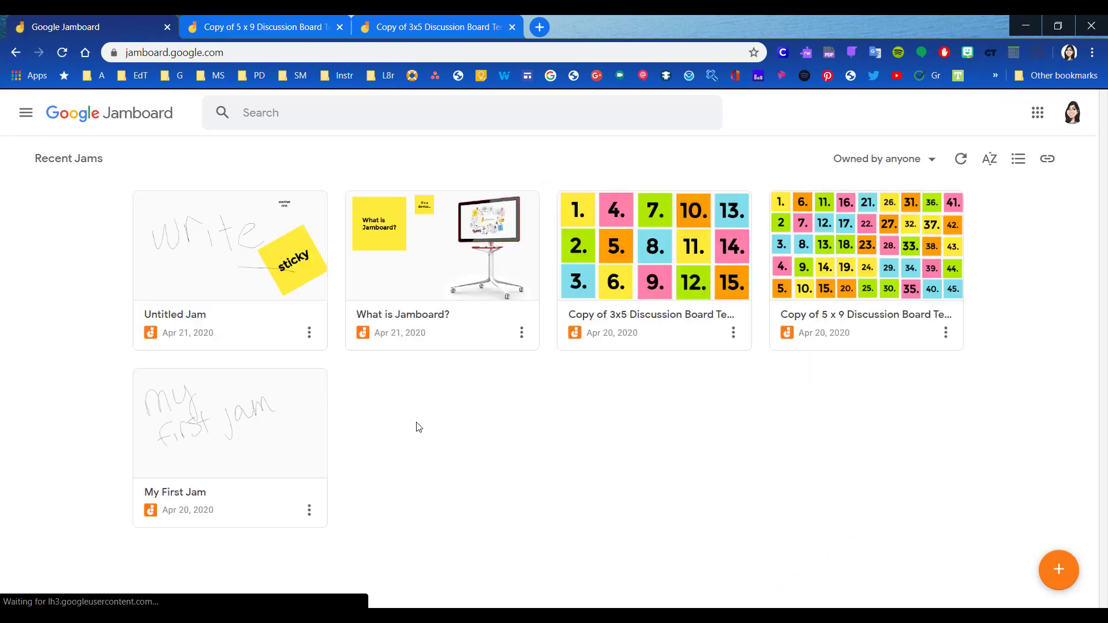